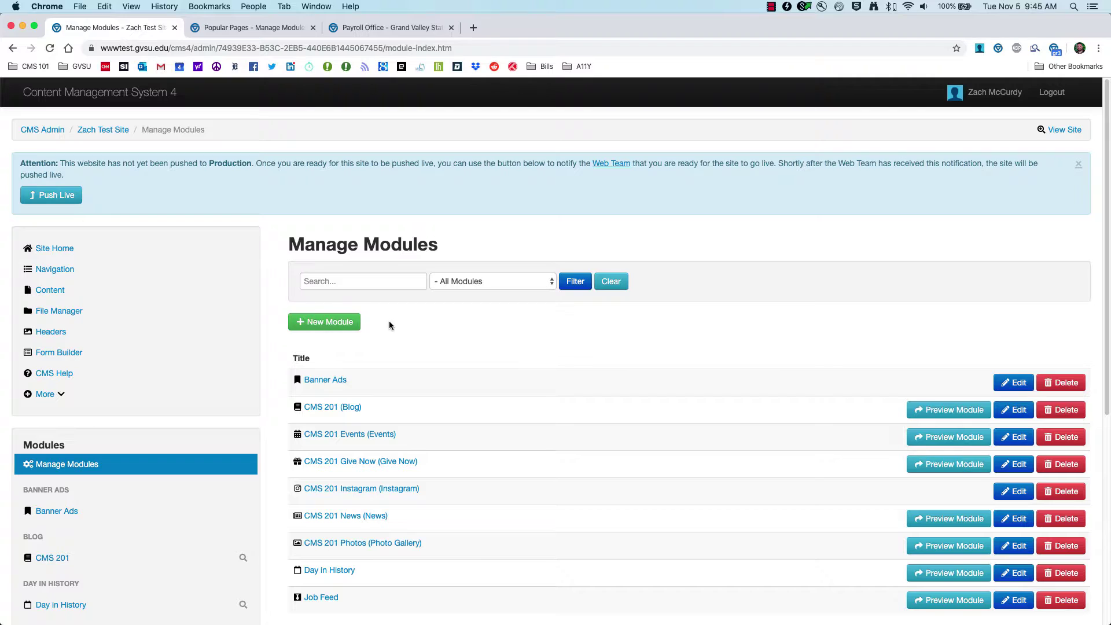
- Create a Popular Pages module with the alias title "CMS 201 Popular Pages", shown in the administrator navigation
click(340, 325)
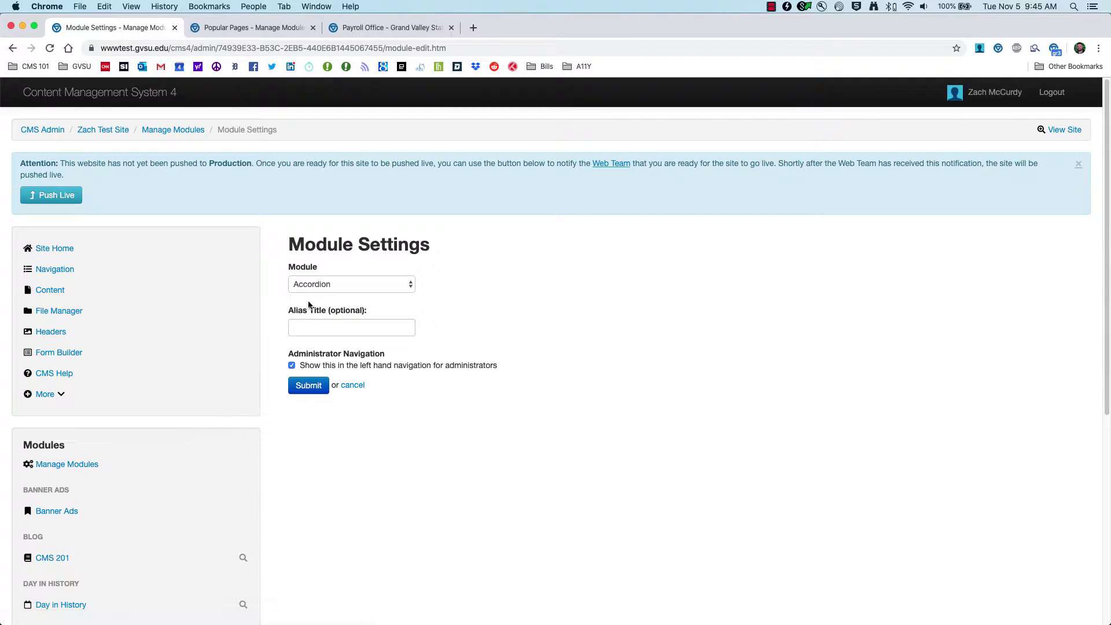
click(347, 285)
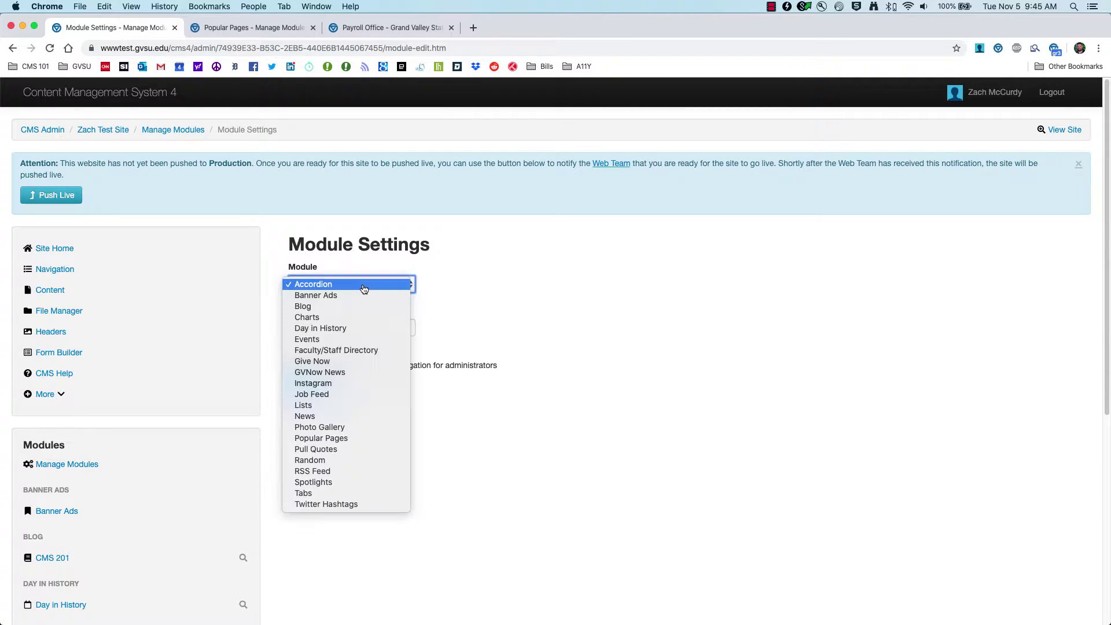
click(330, 439)
click(334, 327)
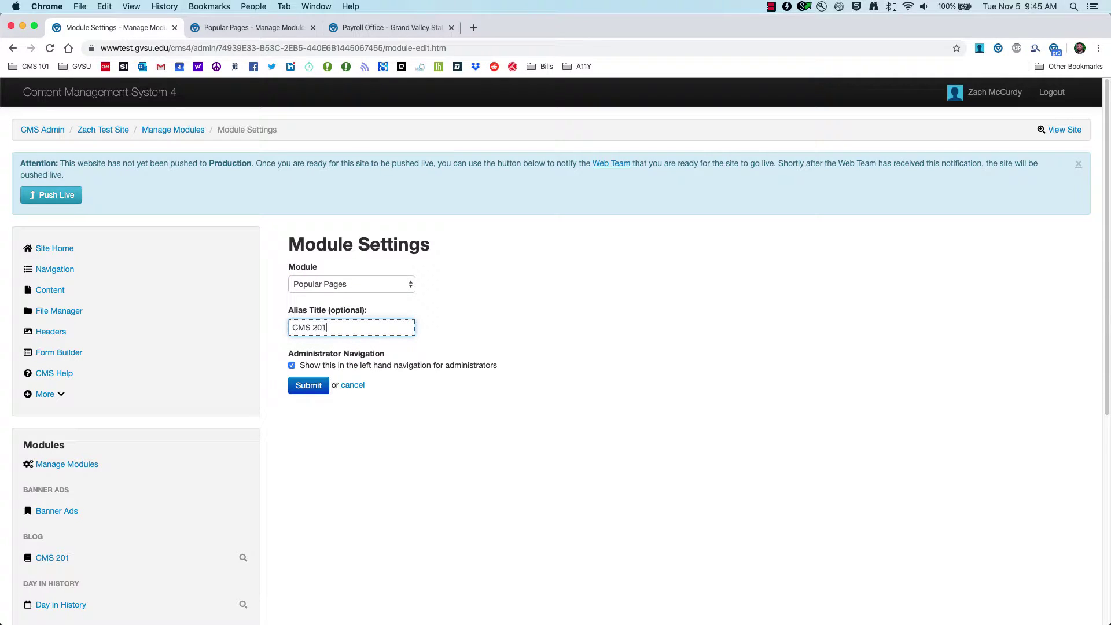
text(CMS 201 Popular Pages)
click(308, 387)
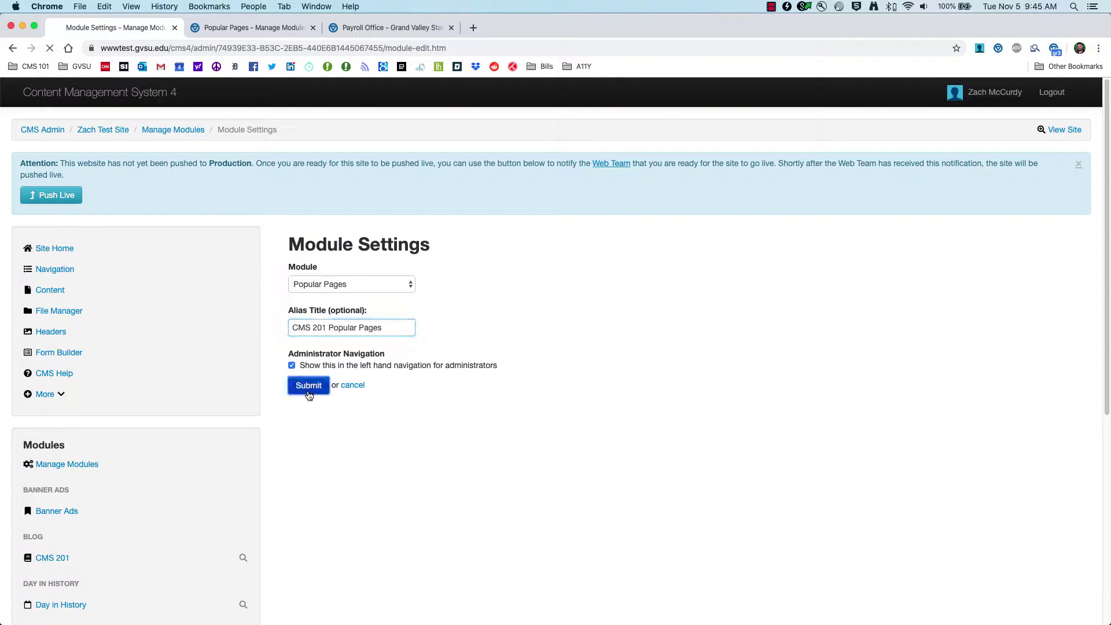
scroll(127, 436, down, 7)
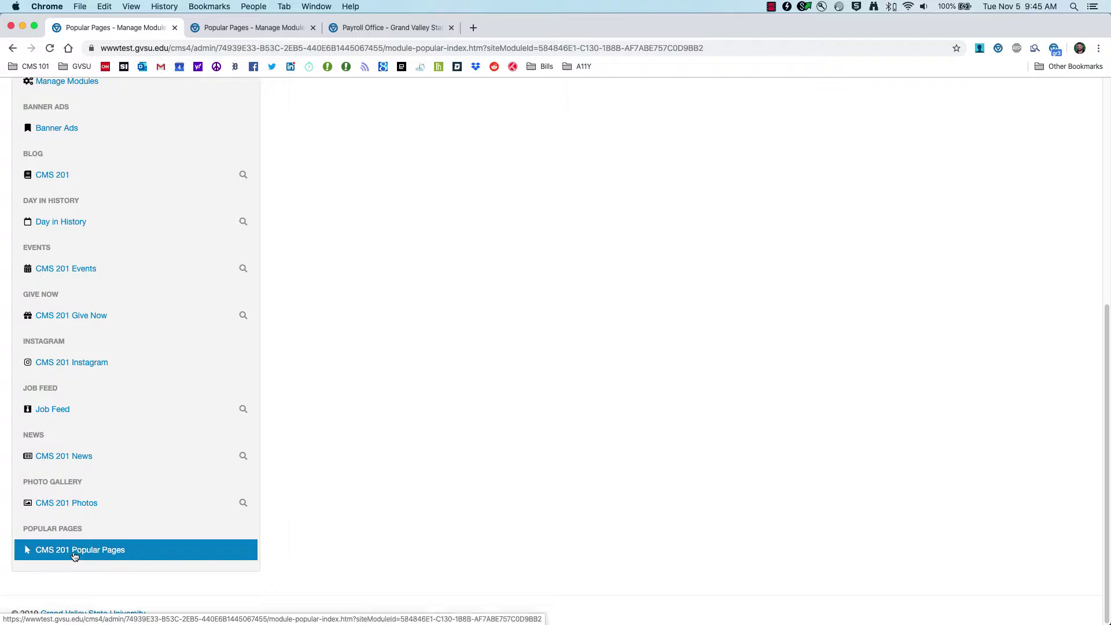
scroll(125, 557, up, 7)
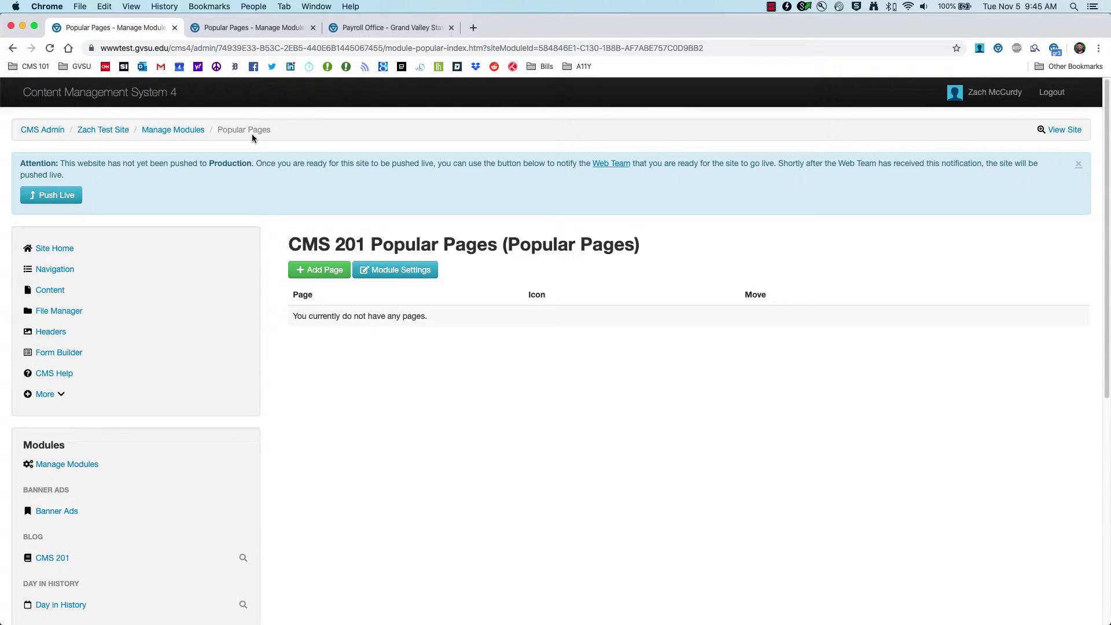
- Examine the Quick Links on the Payroll Office site and the Popular Pages module behind them, and return to the new module
click(361, 30)
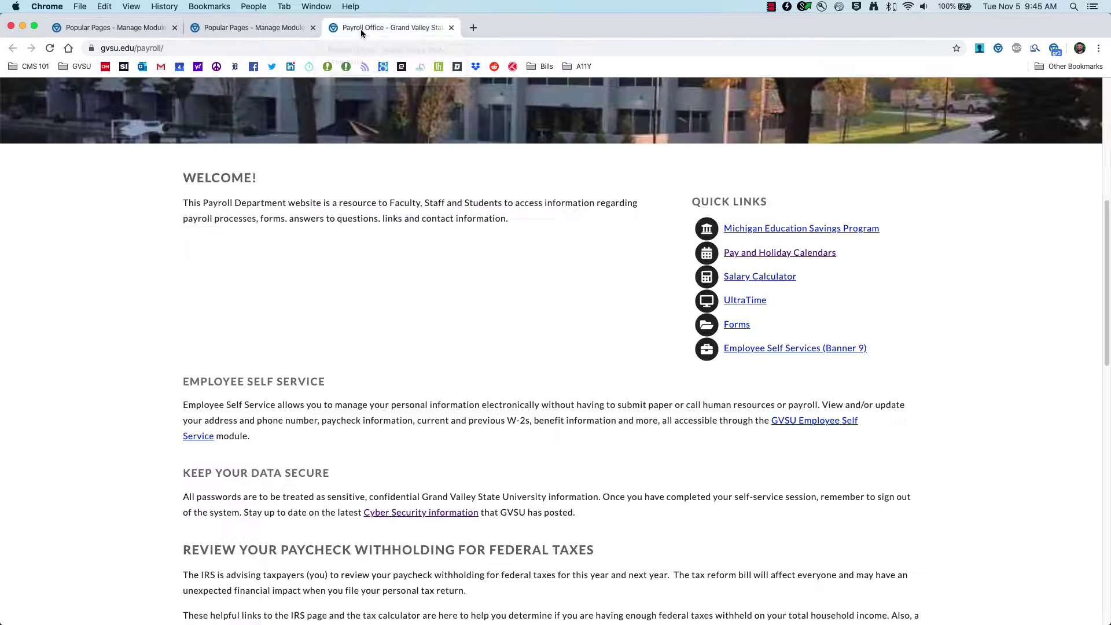
scroll(196, 177, up, 7)
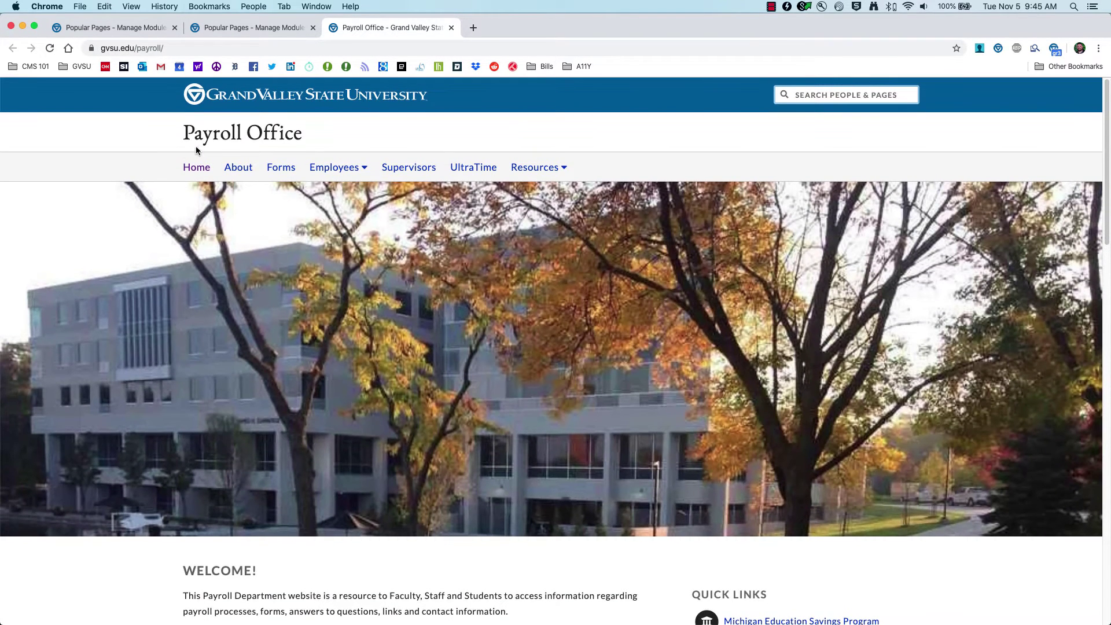
scroll(309, 342, down, 2)
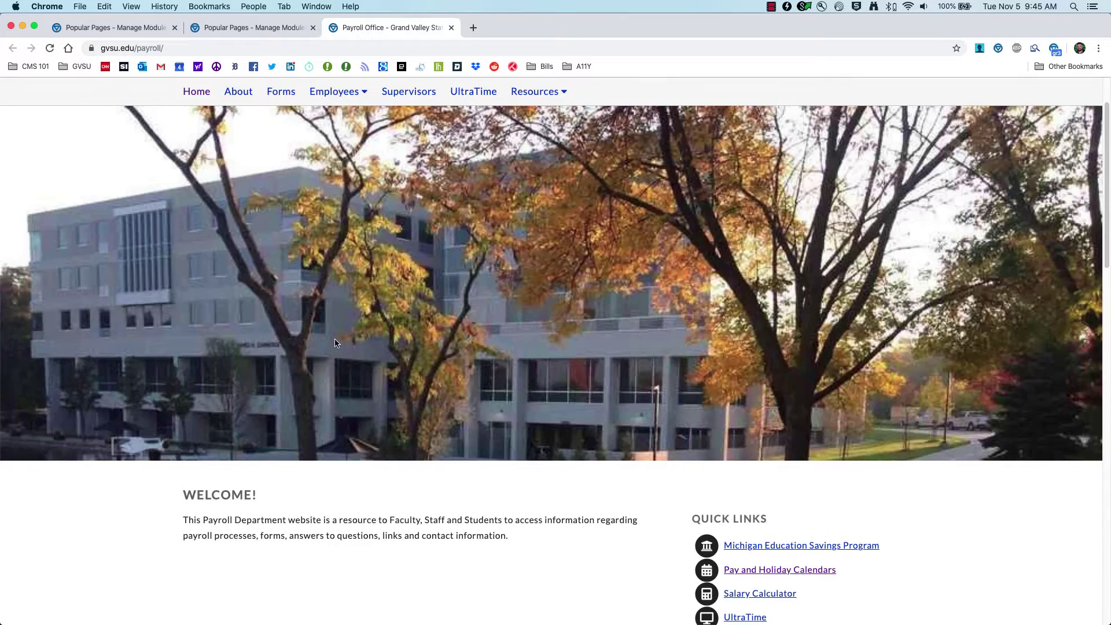
scroll(355, 355, down, 5)
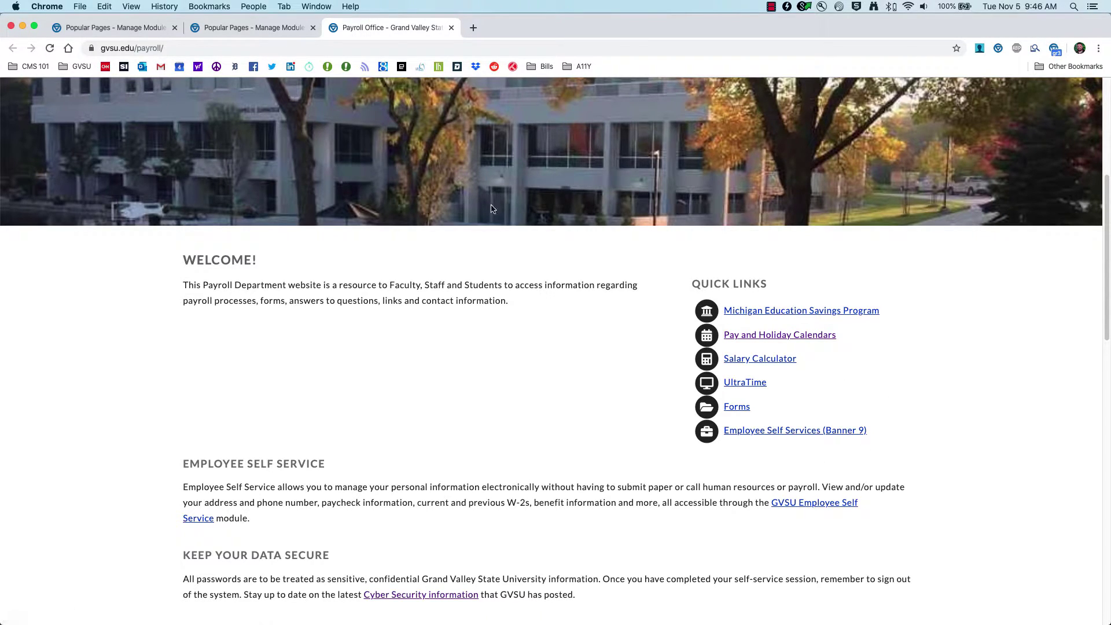
click(268, 29)
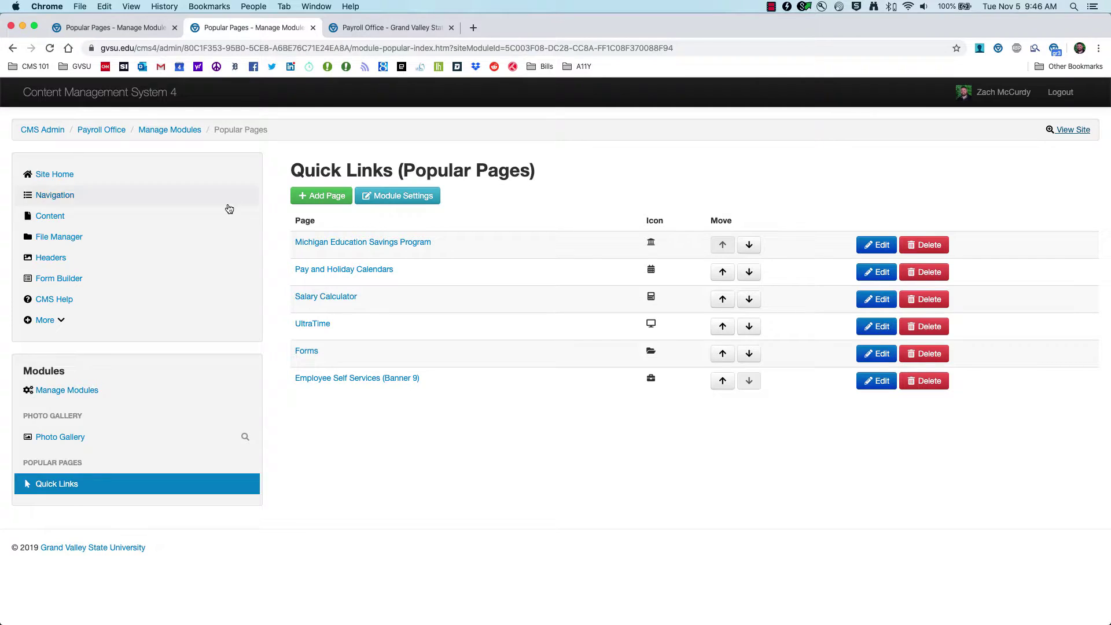
key(ctrl+shift+Tab)
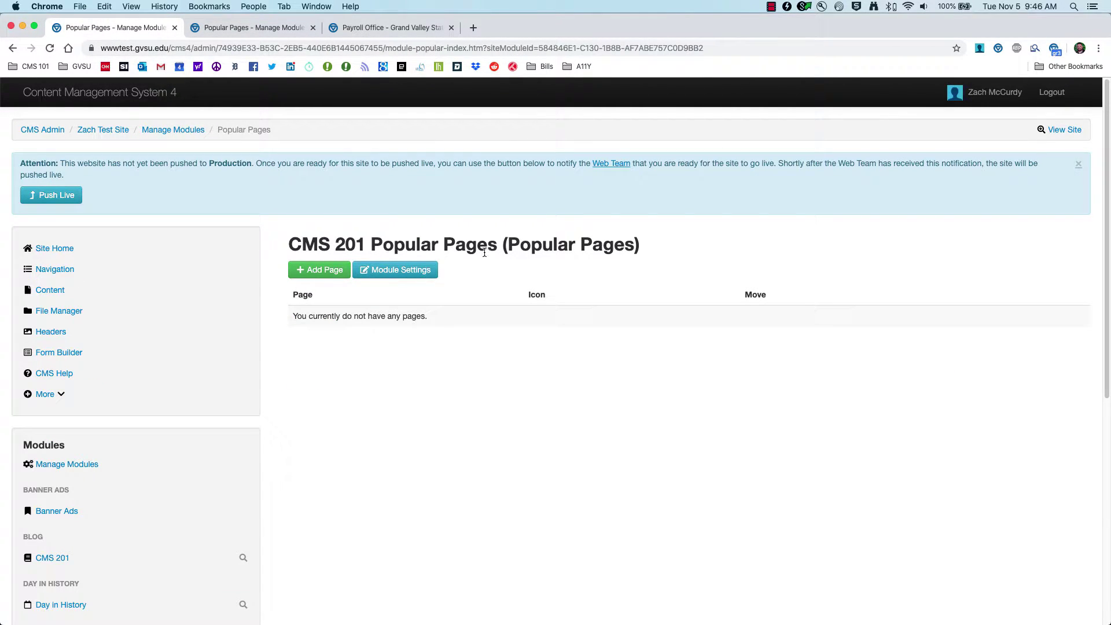
- Start a popular page titled "About Us" that links to the About Us content item and opens in the current tab
click(305, 271)
click(322, 282)
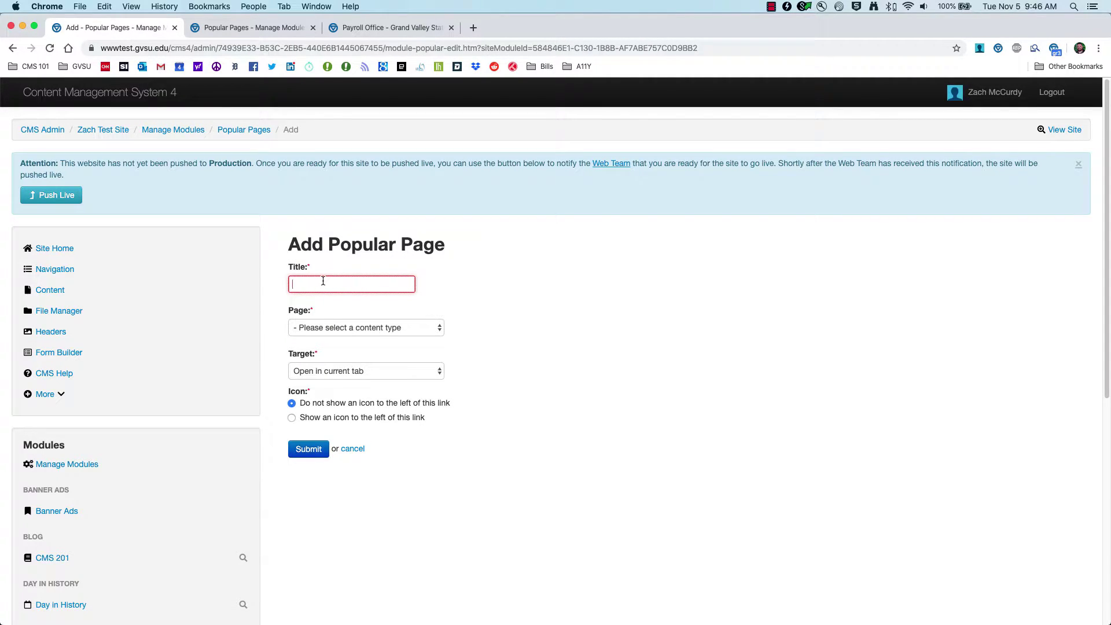
text(About Us)
click(432, 328)
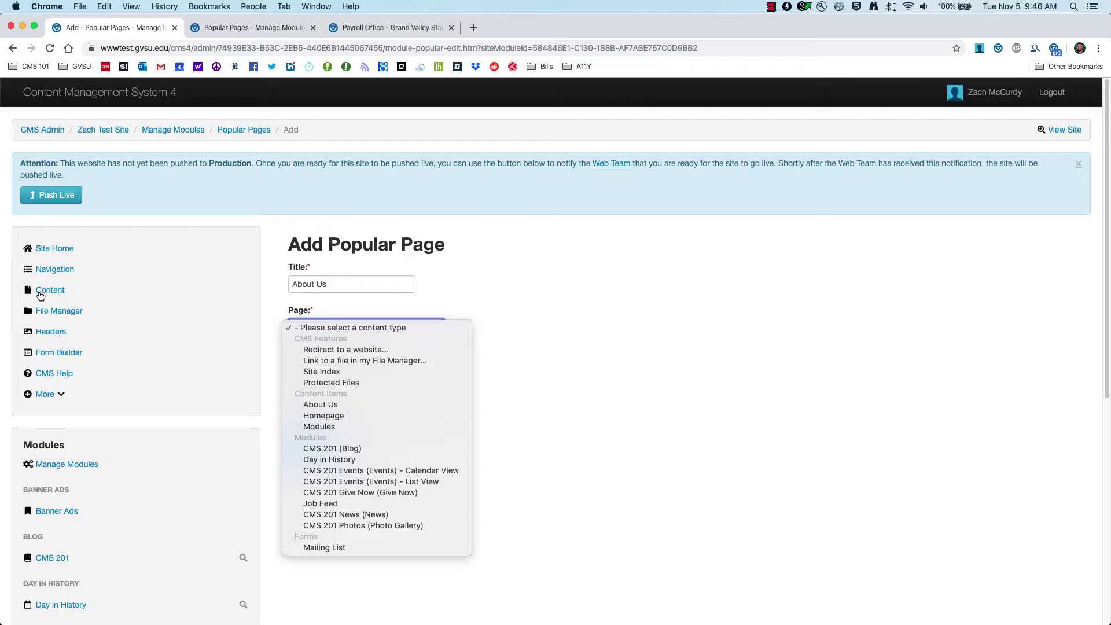
click(326, 410)
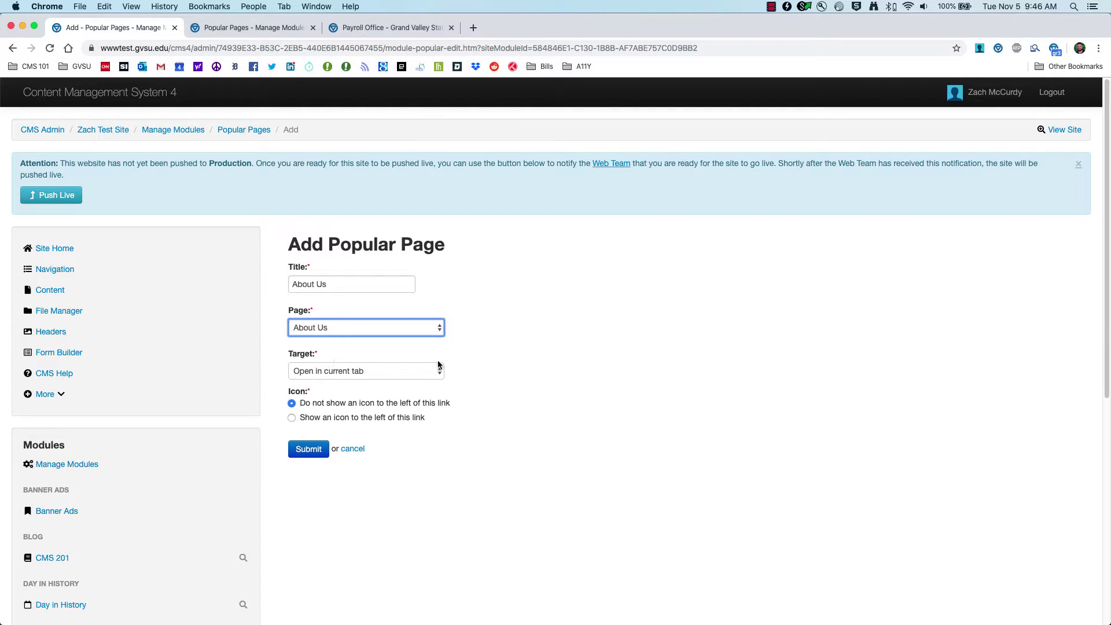
click(390, 375)
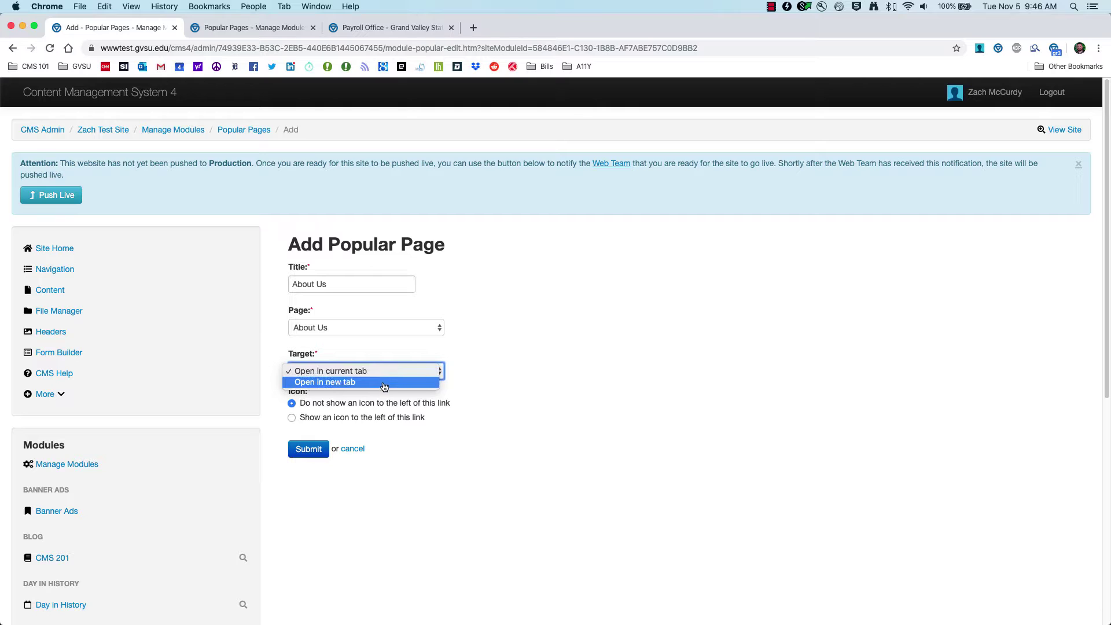
click(495, 347)
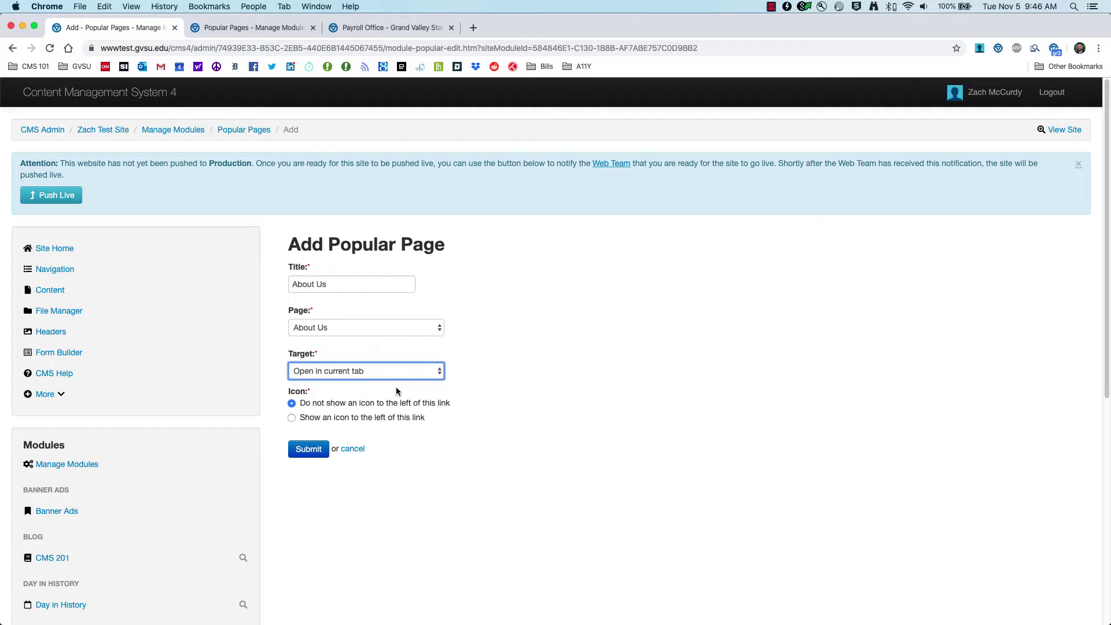
- Show the bicycle icon to the left of the About Us link and submit the popular page
click(367, 28)
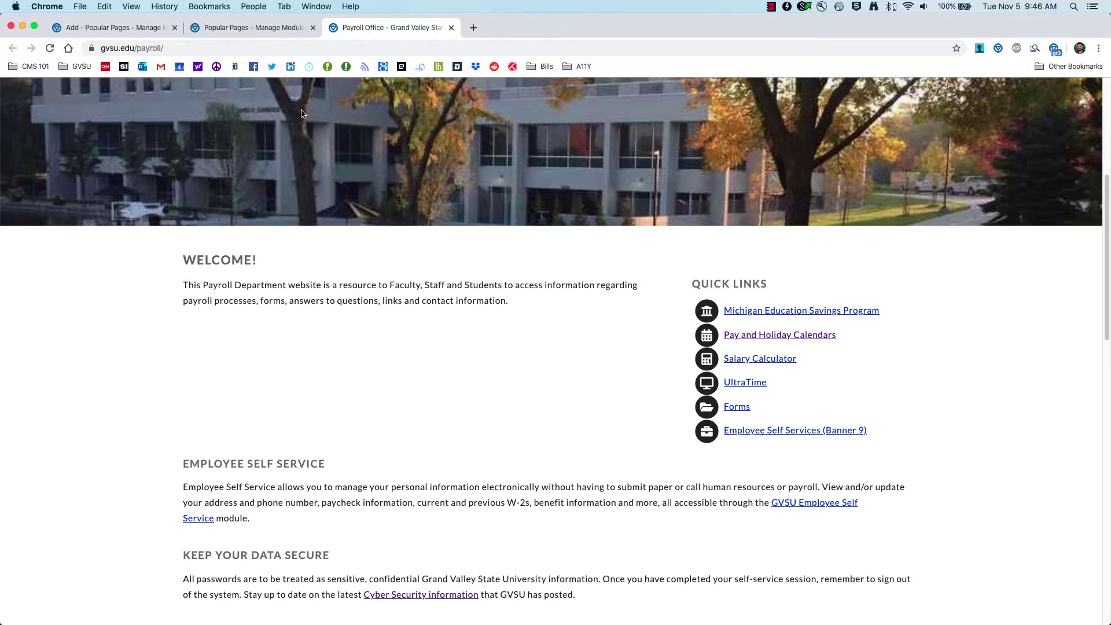
click(113, 28)
click(313, 421)
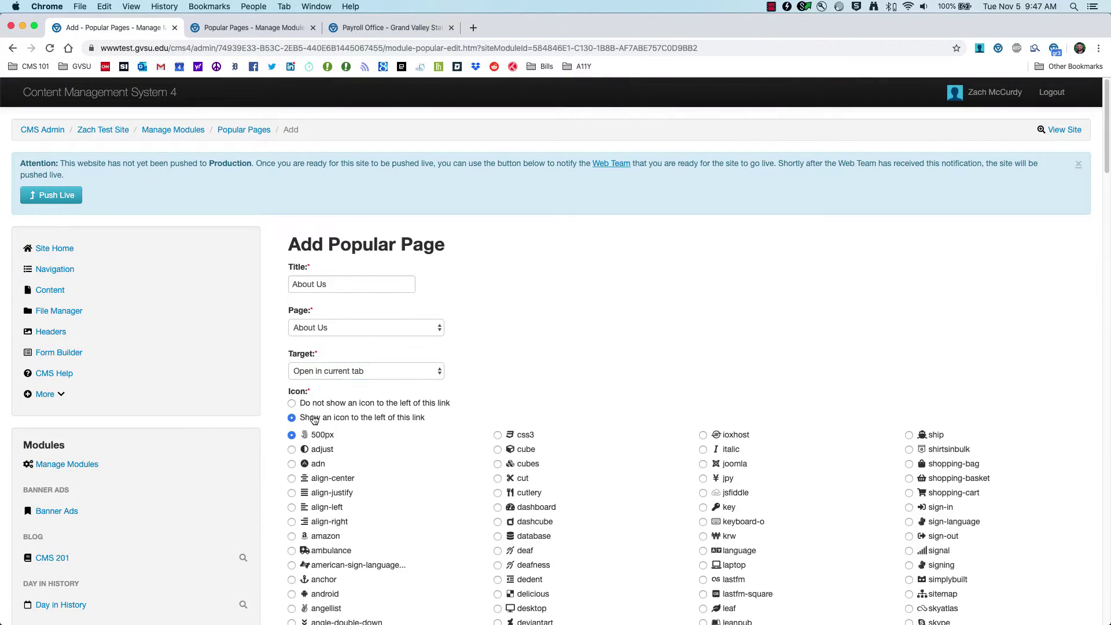
scroll(356, 467, down, 3)
scroll(356, 467, down, 3)
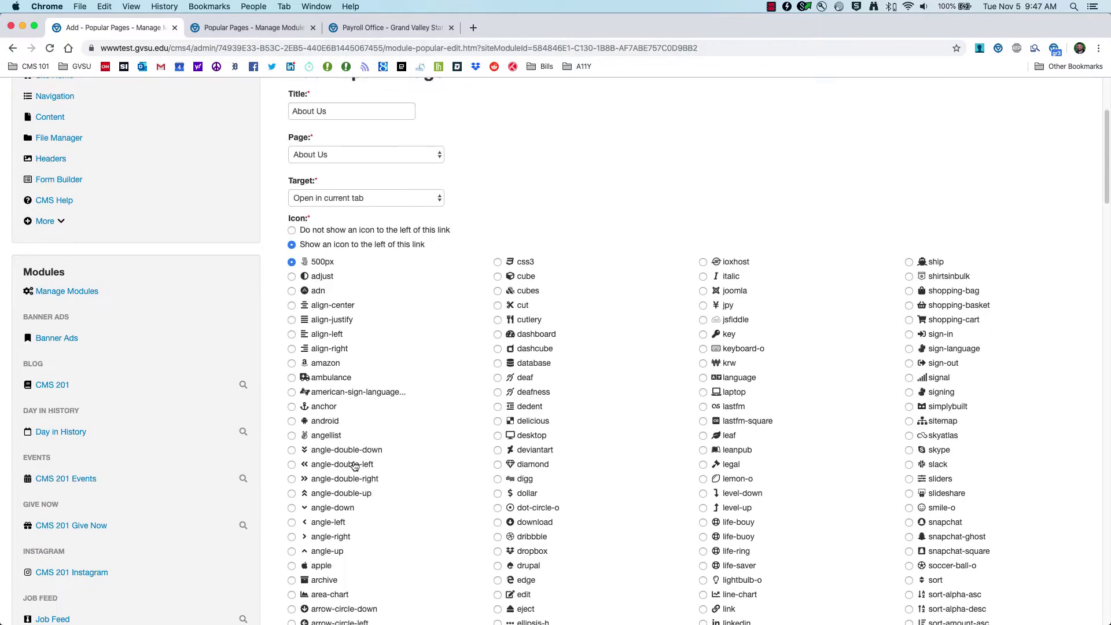
scroll(382, 458, down, 5)
scroll(425, 457, down, 10)
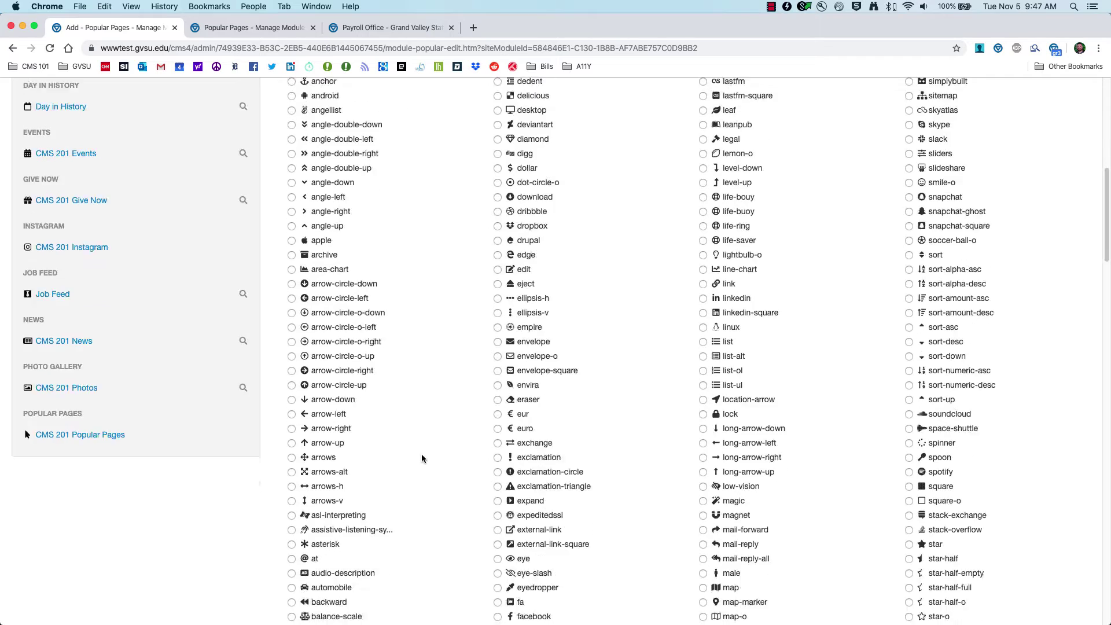
scroll(446, 463, down, 3)
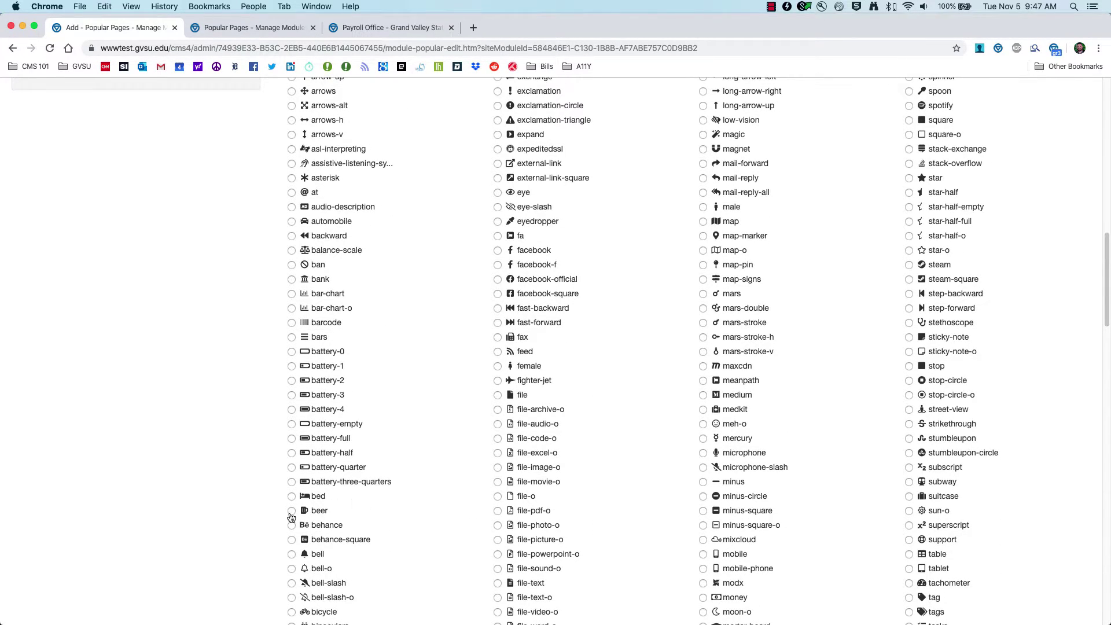
scroll(300, 573, down, 3)
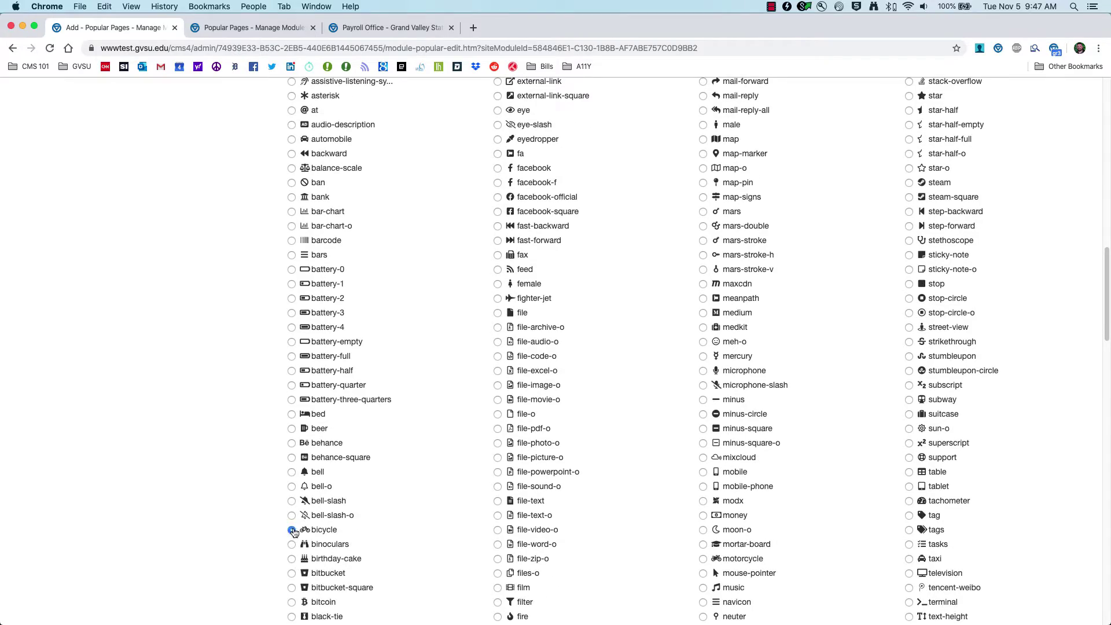
scroll(491, 527, down, 20)
scroll(493, 526, down, 15)
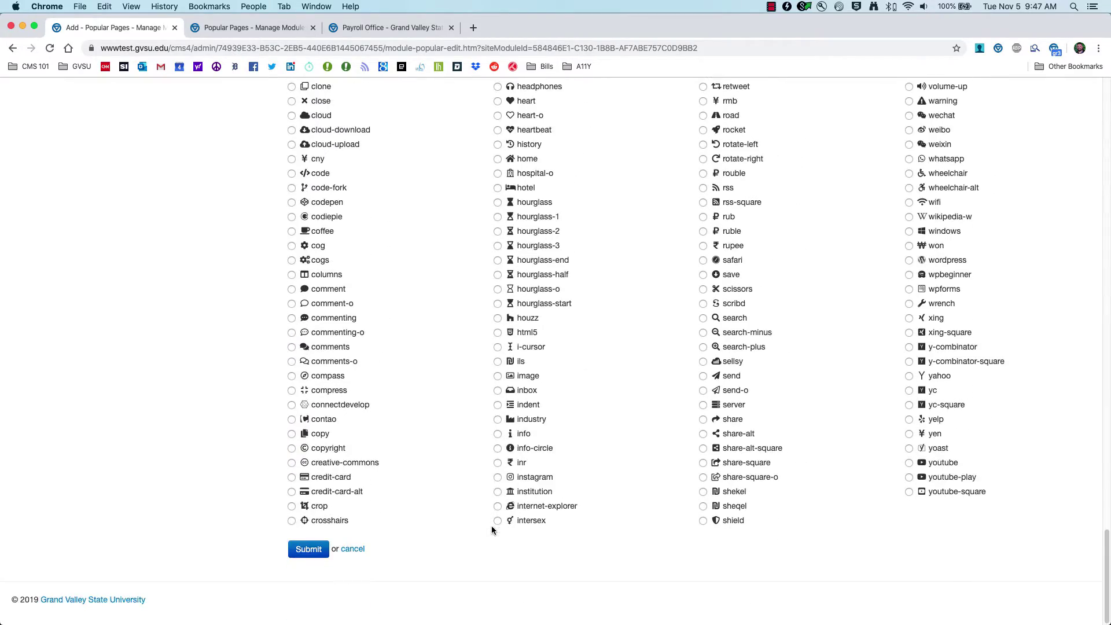
click(307, 567)
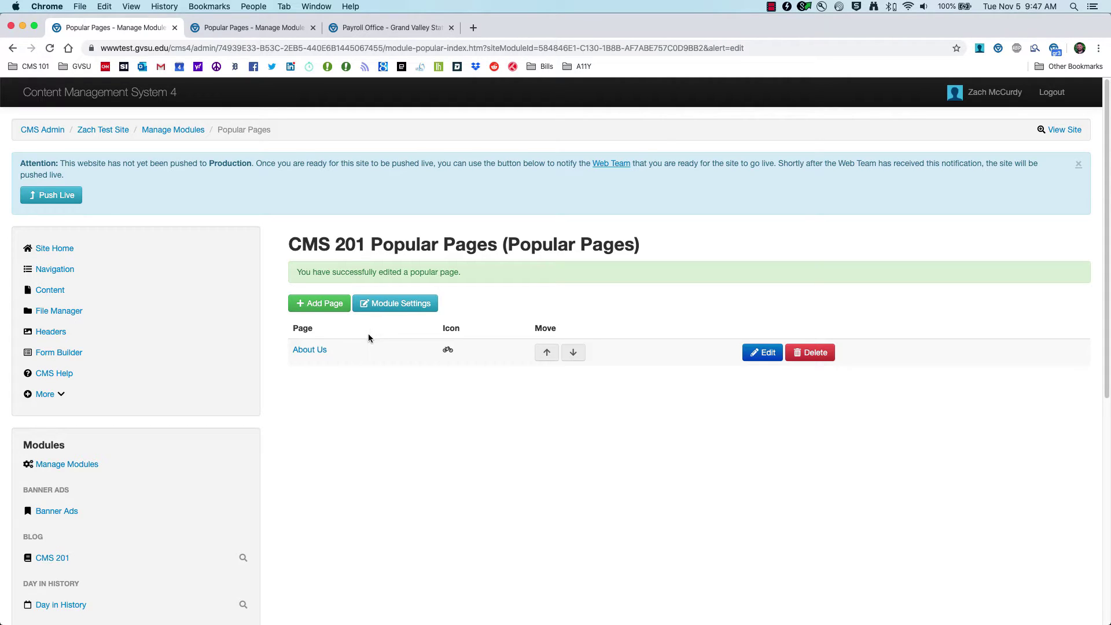
click(322, 268)
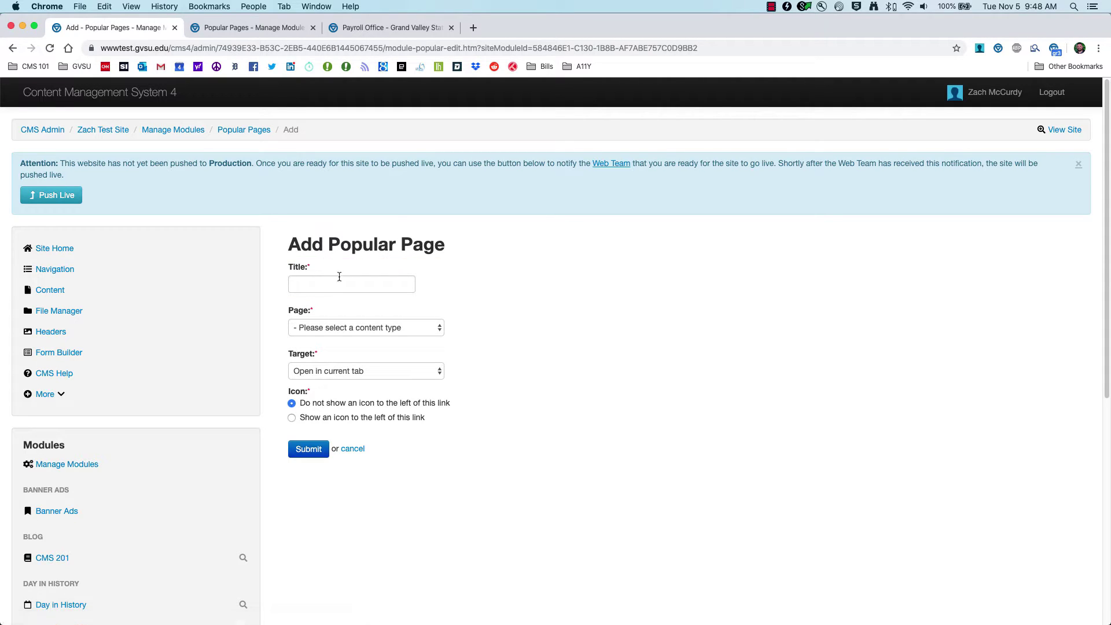
click(333, 287)
text(Training Video)
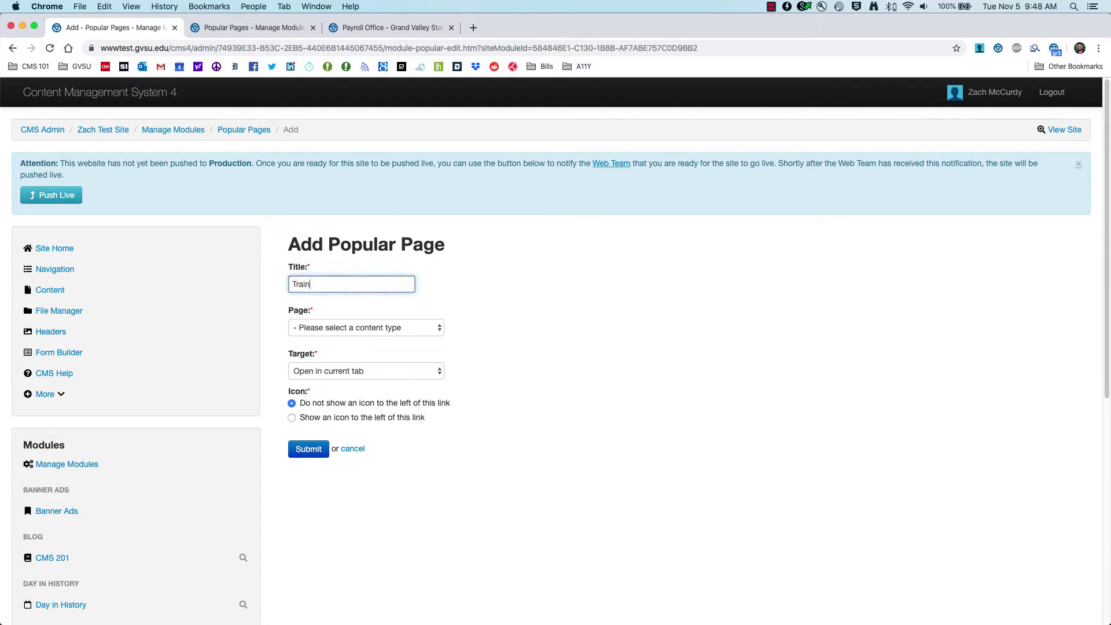
click(392, 325)
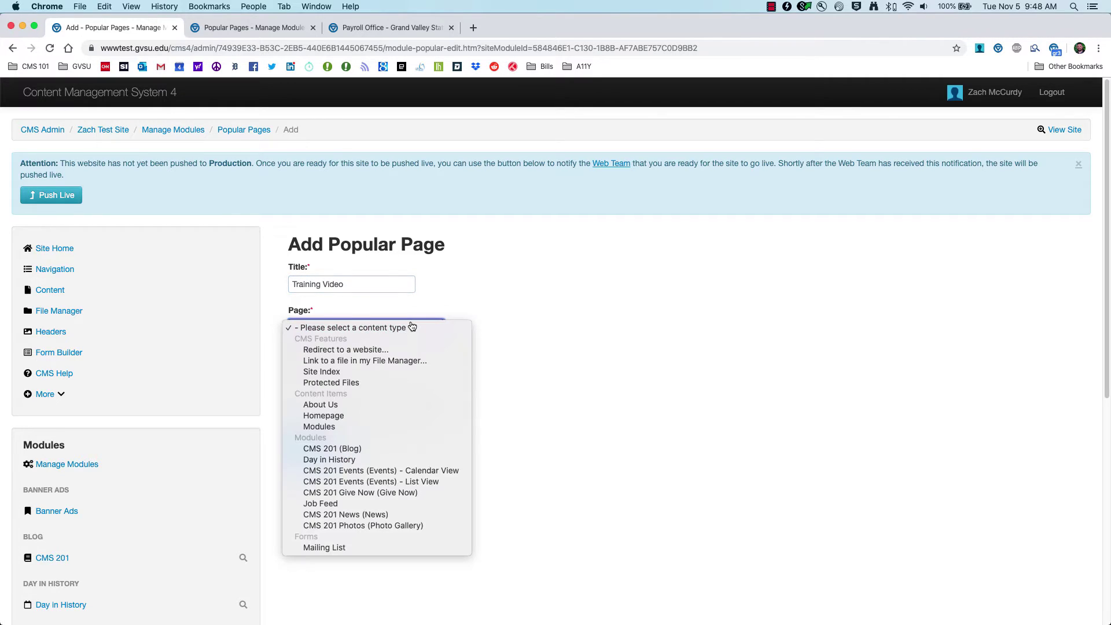
click(359, 354)
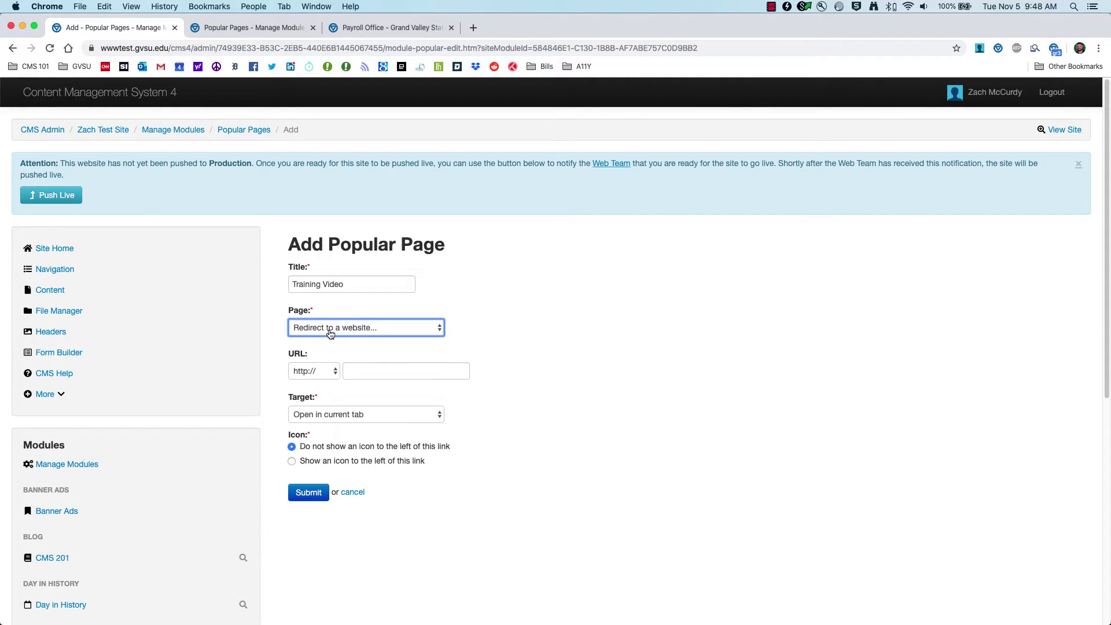
click(385, 371)
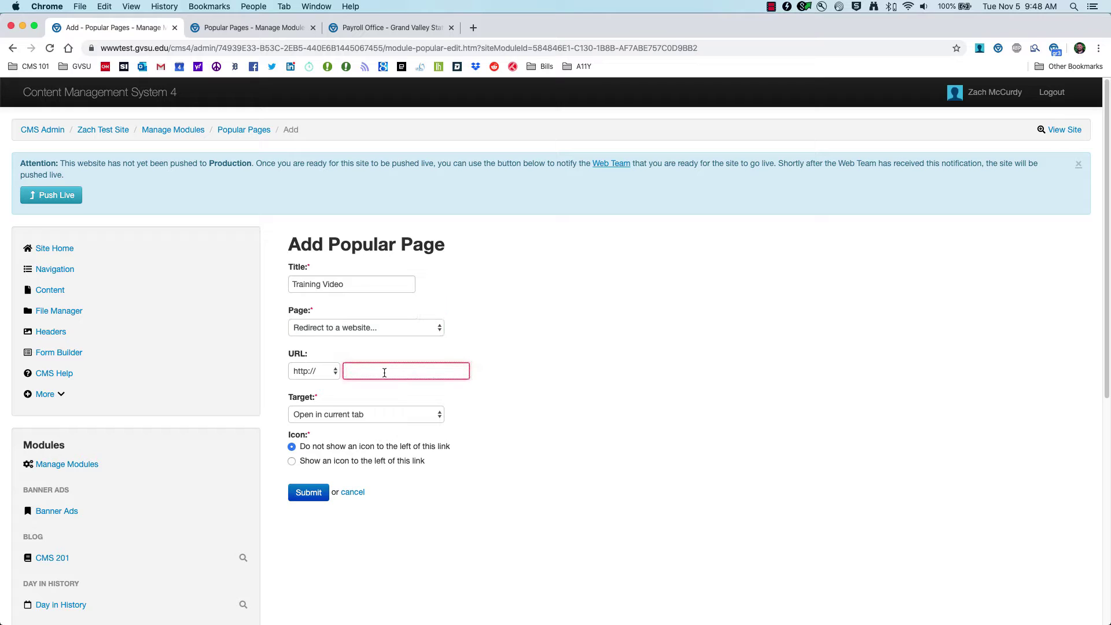
key(super+v)
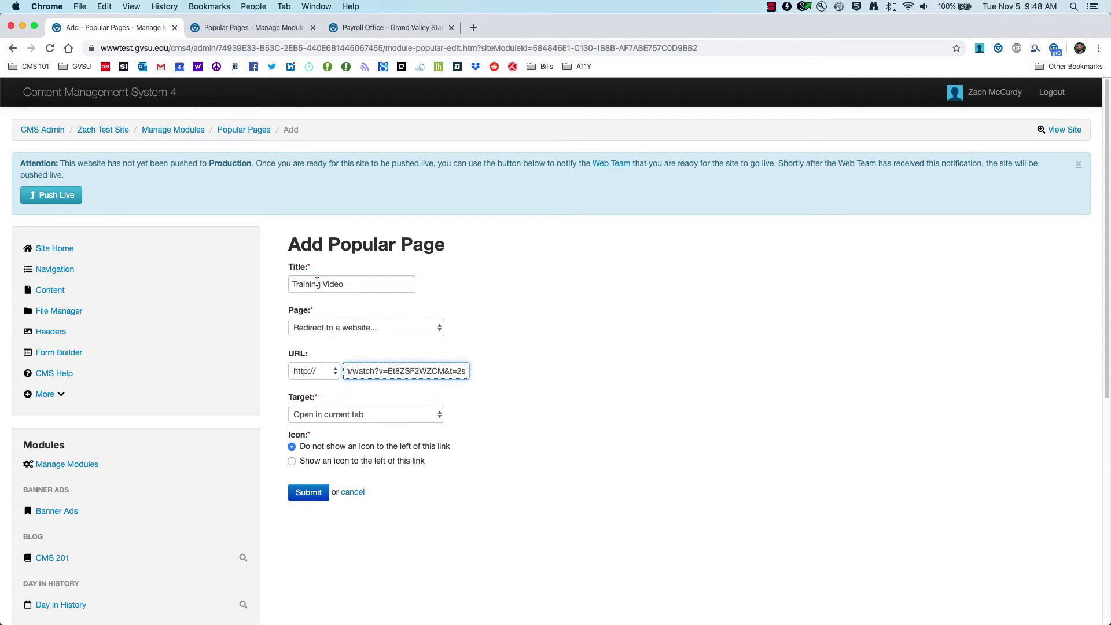
key(super+Left)
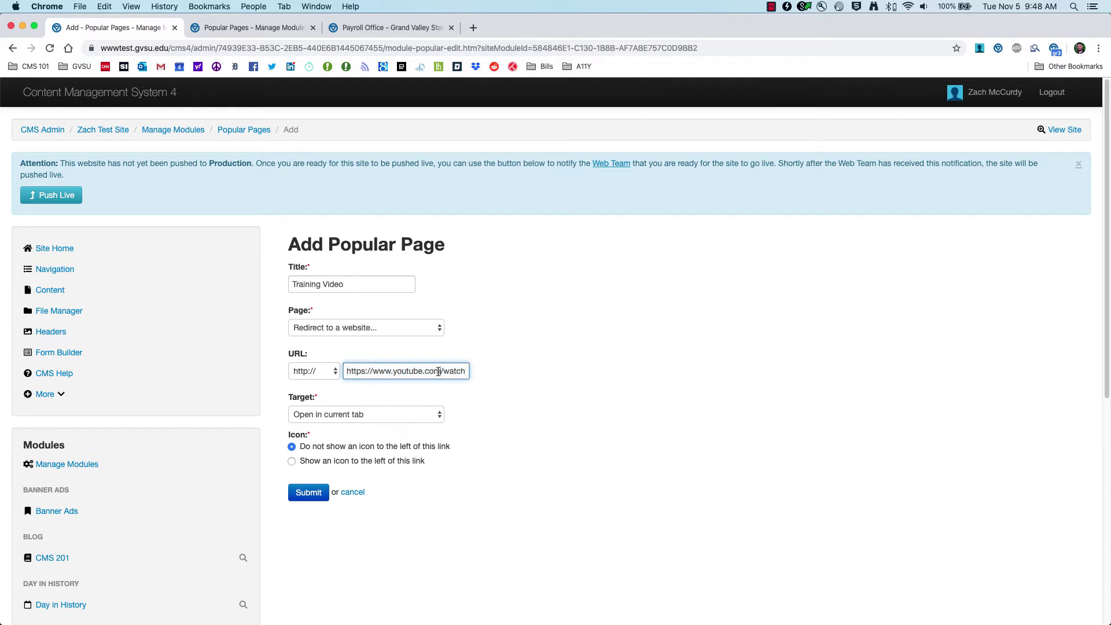
- Show the desktop icon to the left of the Training Video link and submit the popular page
click(318, 462)
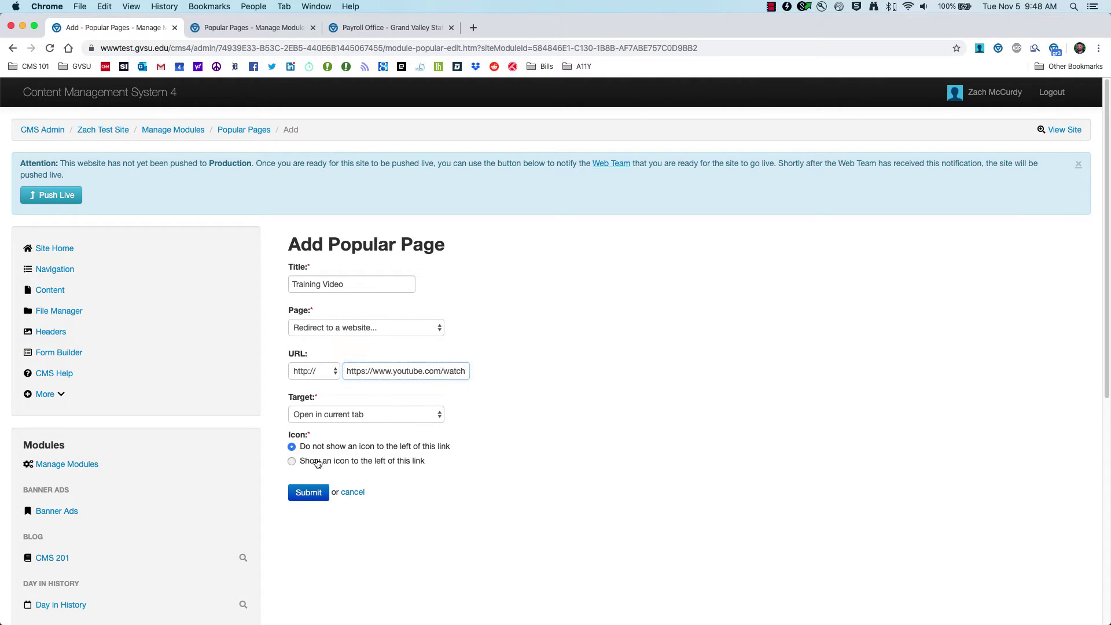
scroll(405, 470, down, 3)
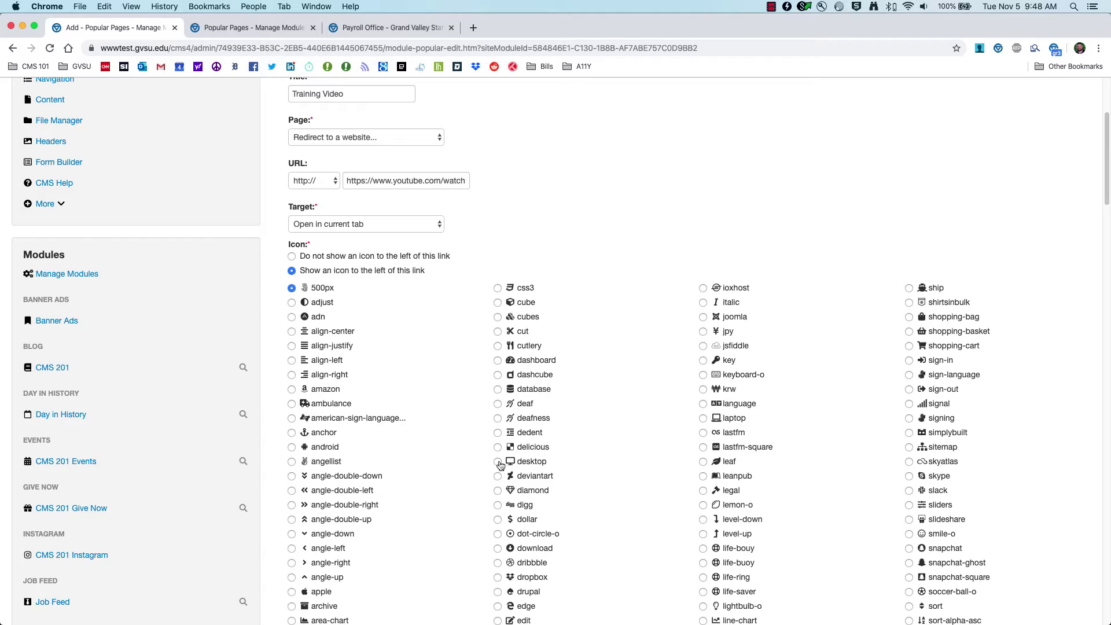
scroll(425, 480, down, 15)
scroll(425, 482, down, 15)
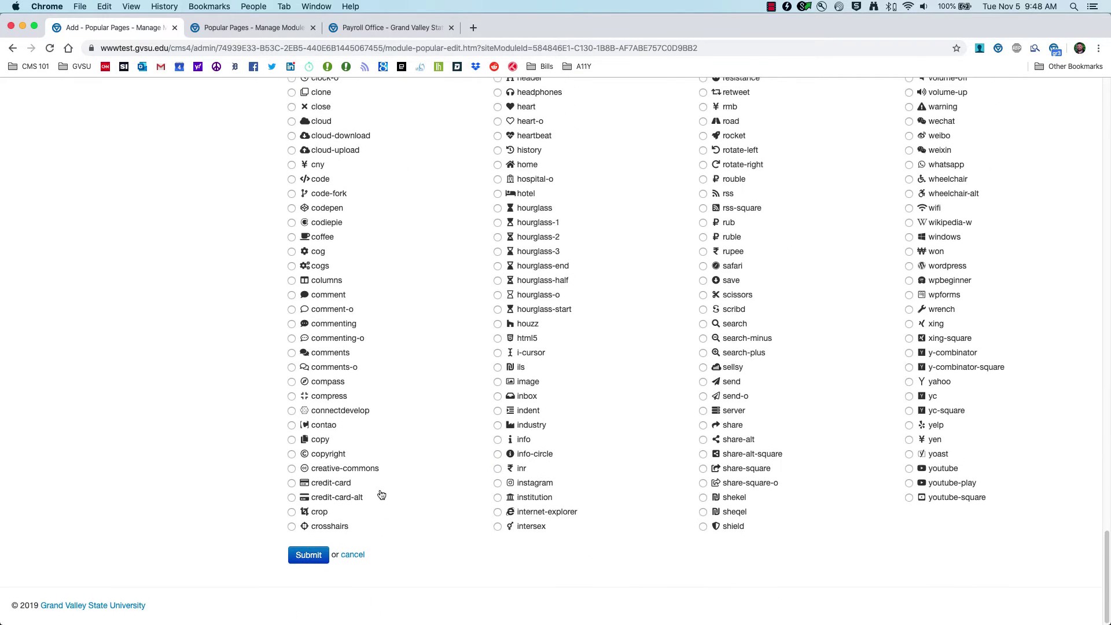
click(306, 561)
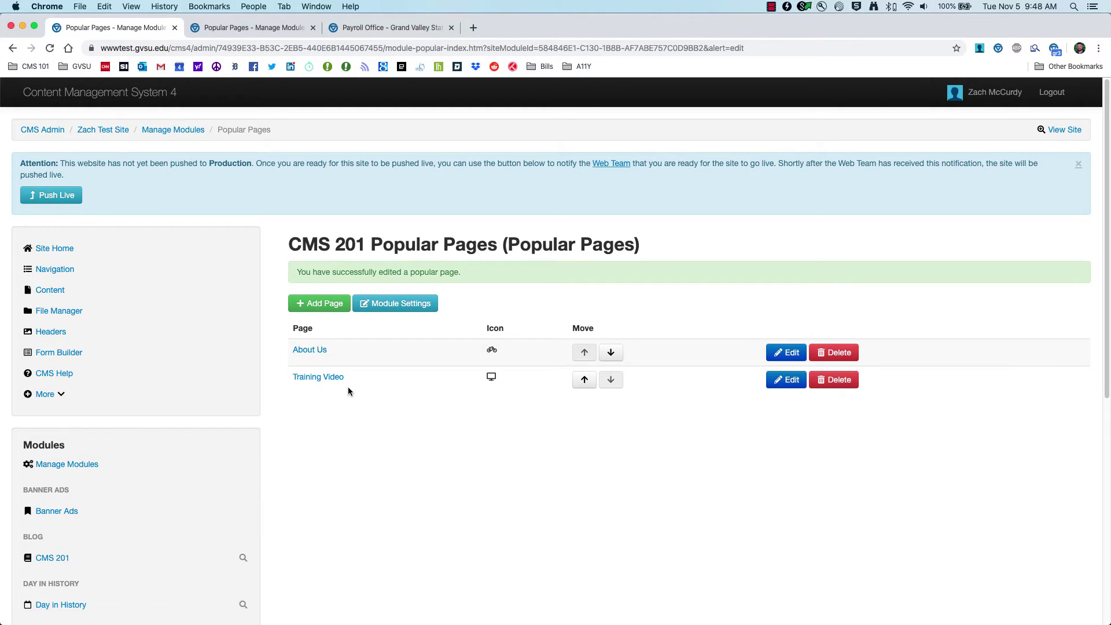
- Start another popular page and open its choice of content types
click(323, 305)
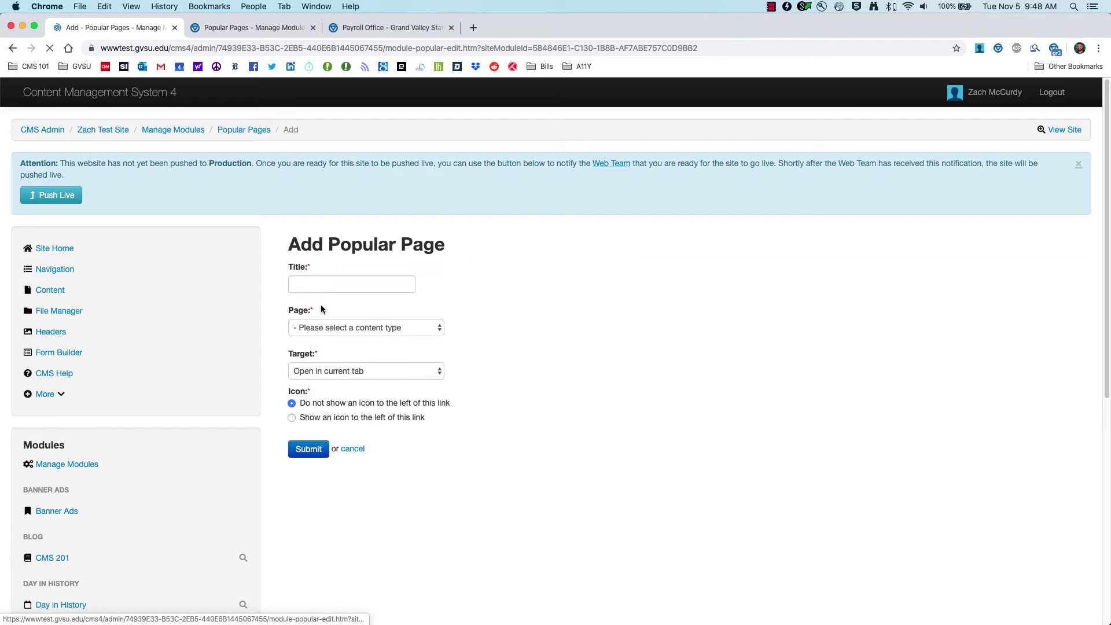
click(392, 335)
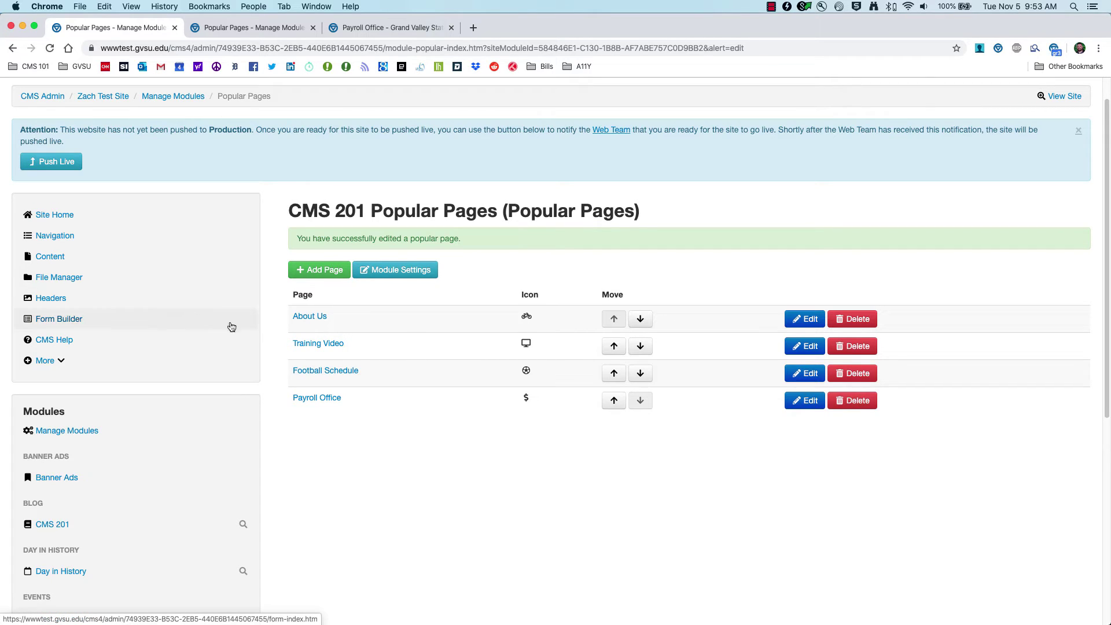
- Open the Modules content item for editing and delete the CMS 201 Photos module from both rows
click(58, 265)
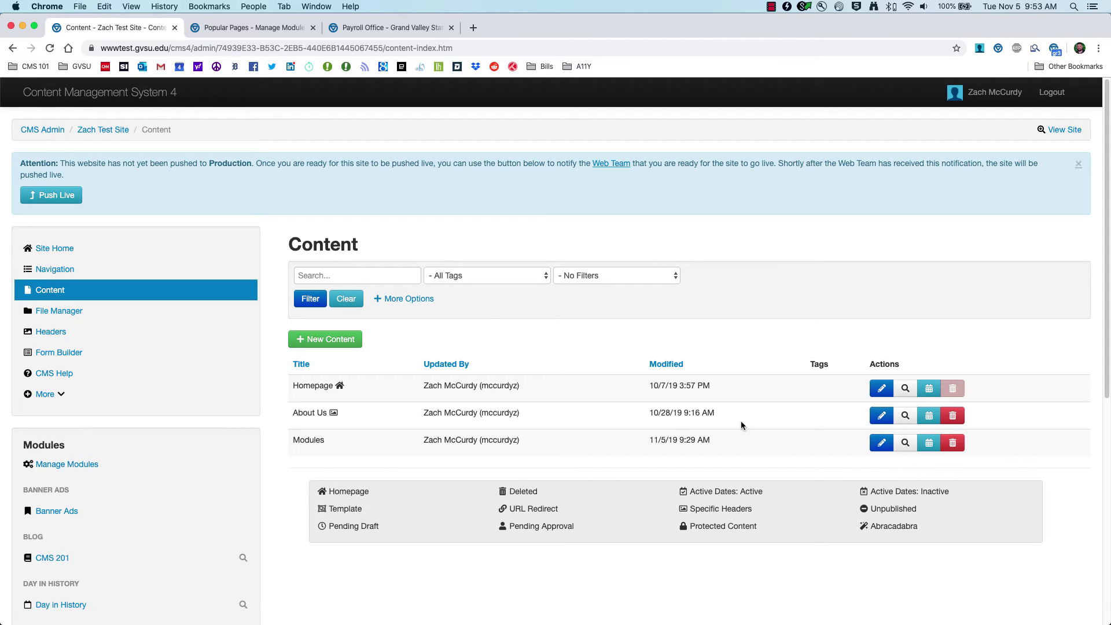
click(882, 442)
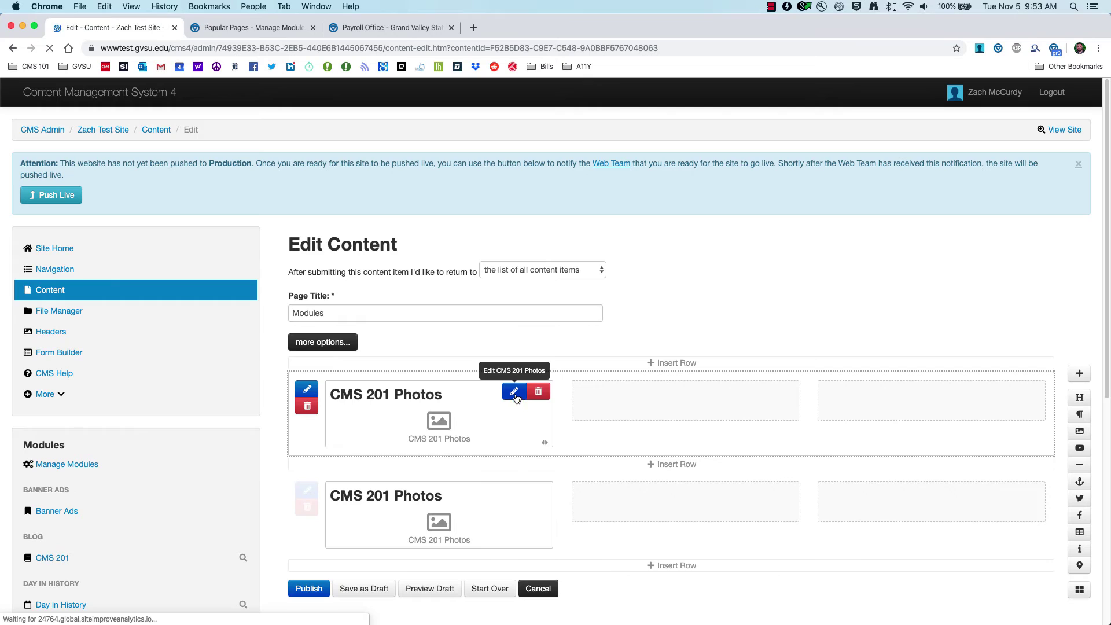
click(533, 398)
click(654, 112)
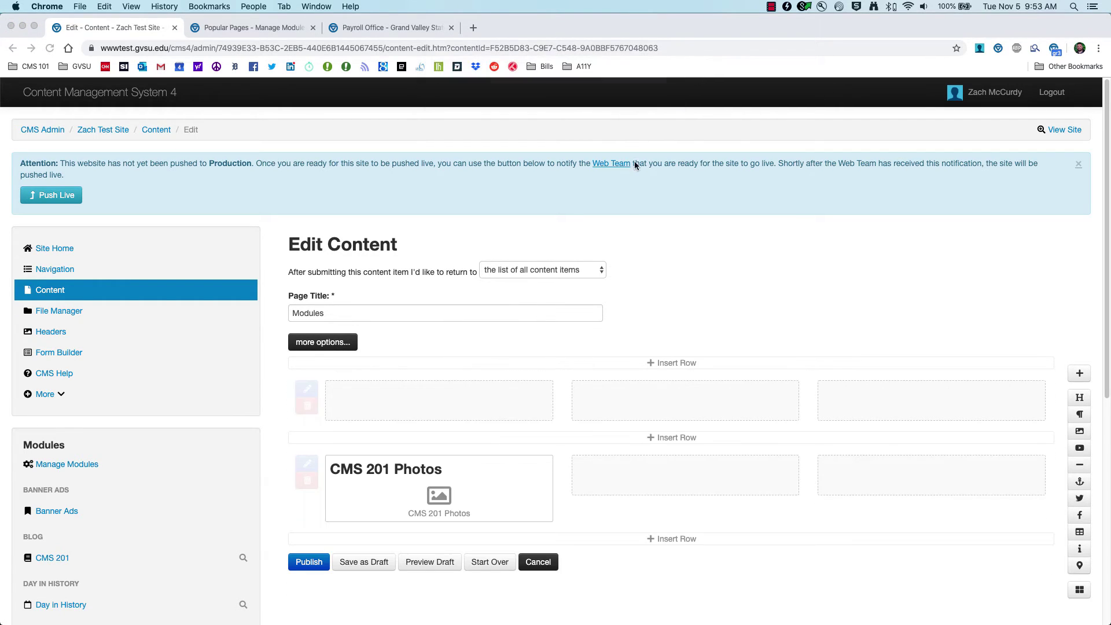
click(536, 470)
click(652, 112)
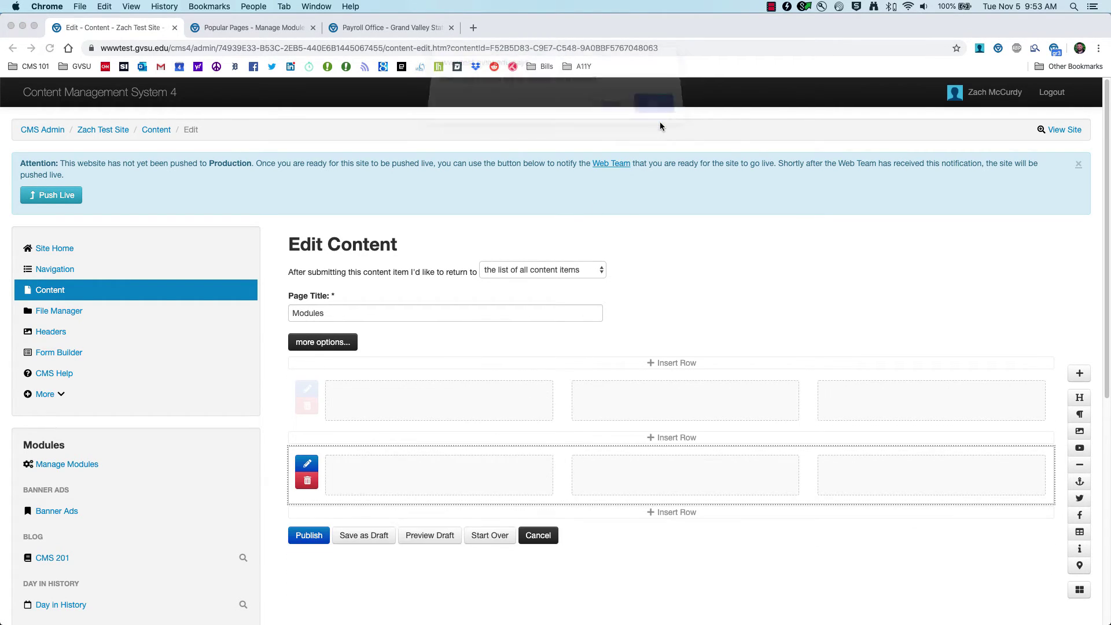
- Insert the CMS 201 Popular Pages module into the first column of the upper row and preview the draft
click(1081, 590)
scroll(146, 321, down, 5)
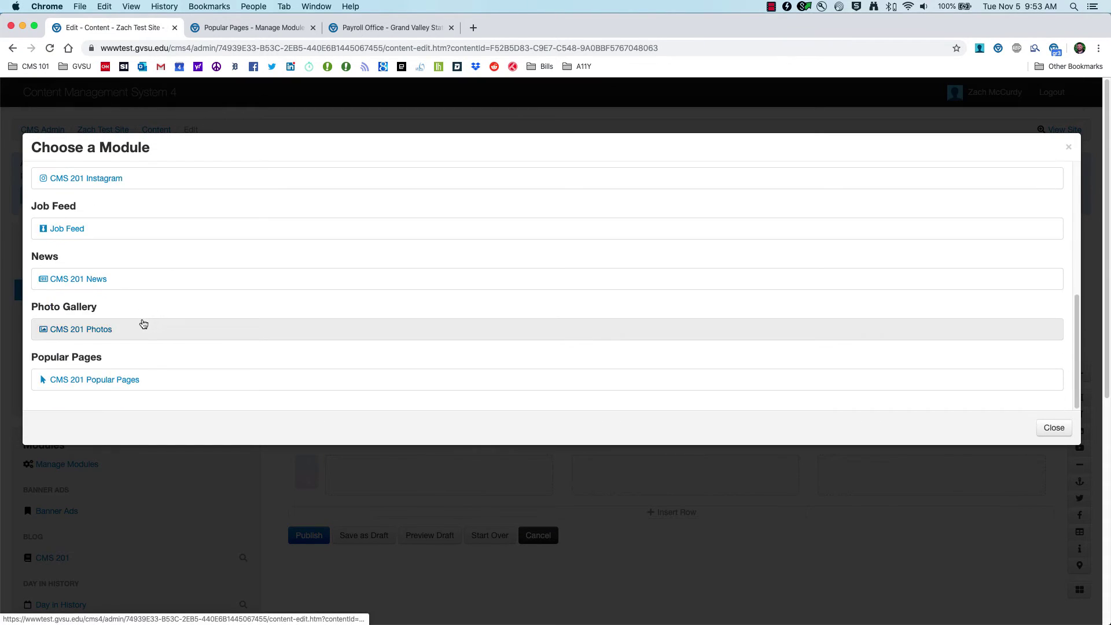
click(125, 380)
scroll(404, 366, up, 3)
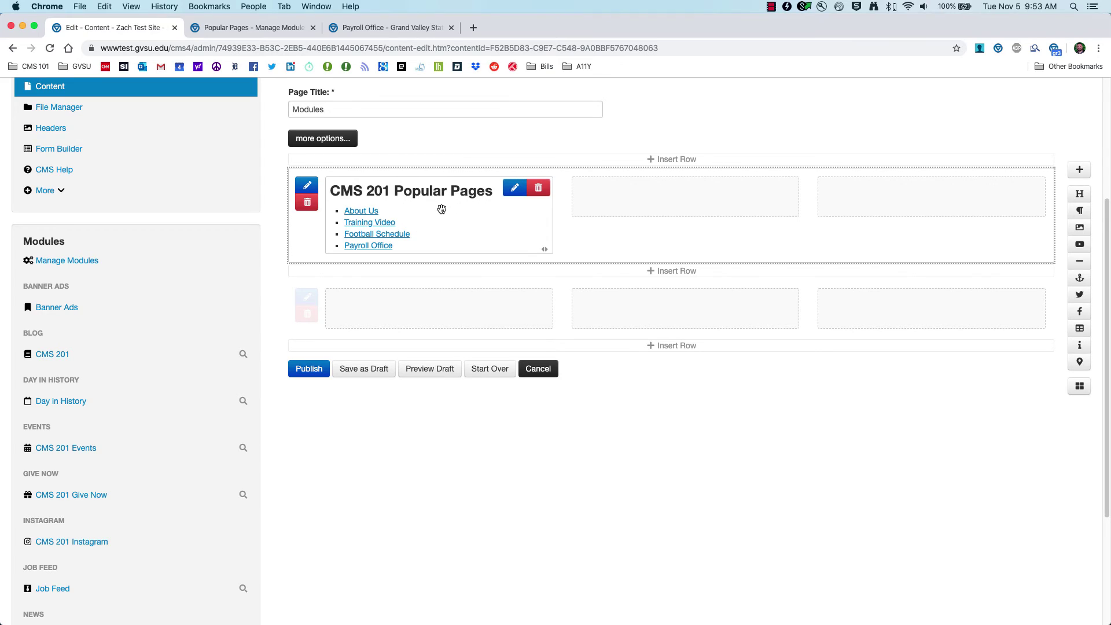
click(429, 368)
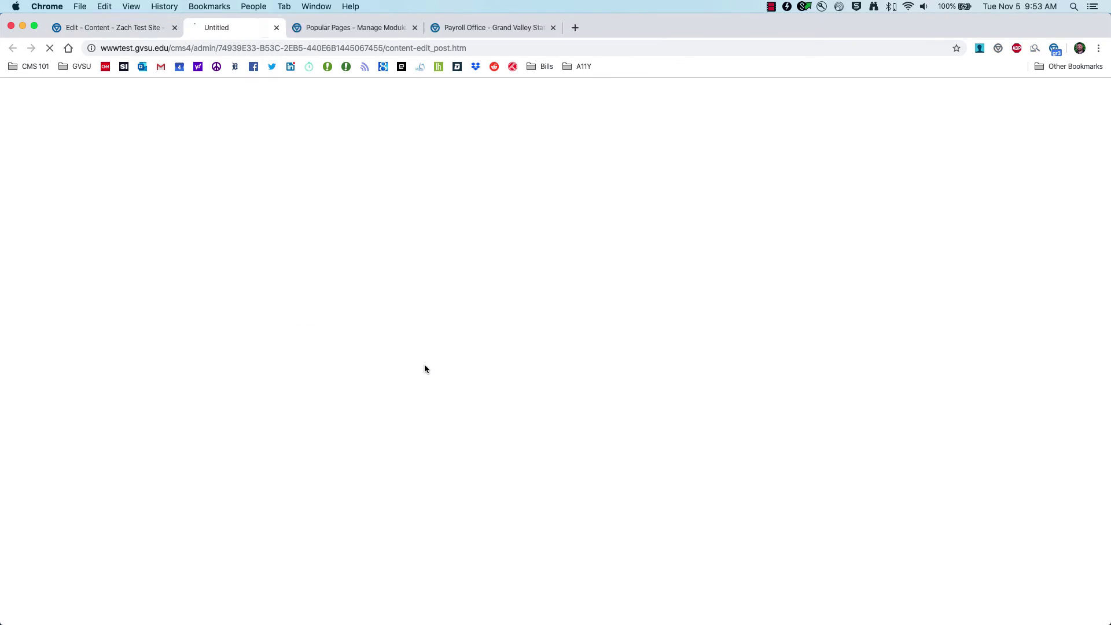